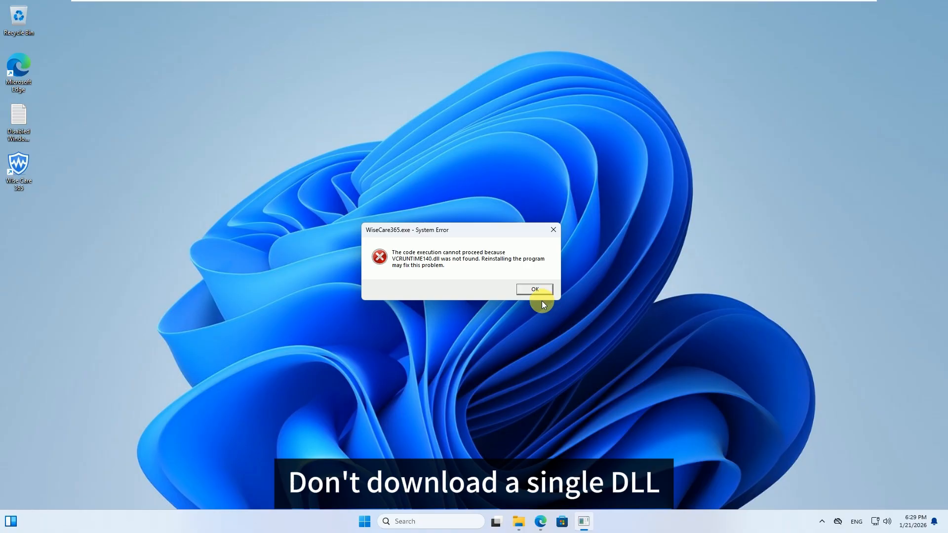
Step: Dismiss the WiseCare365.exe system errors about the missing VCRUNTIME140.dll
left_click(532, 292)
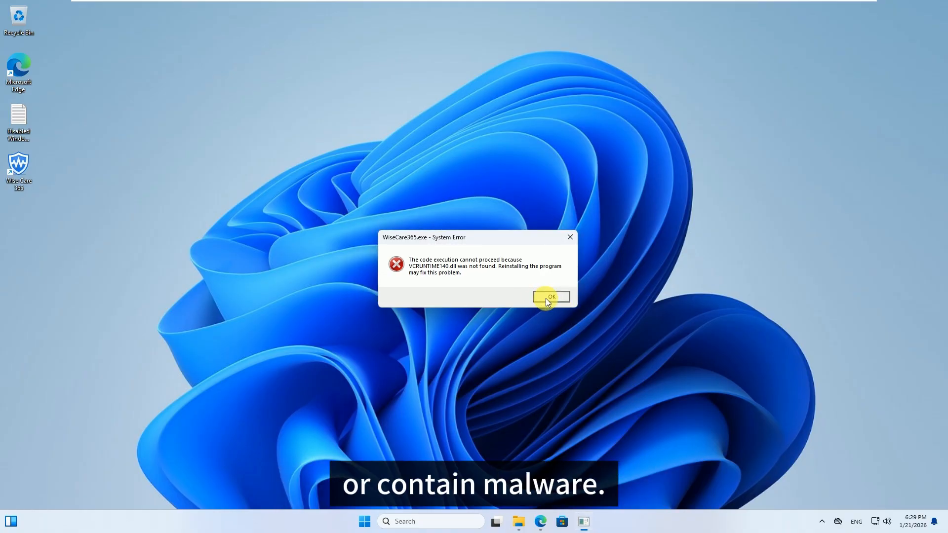
left_click(546, 298)
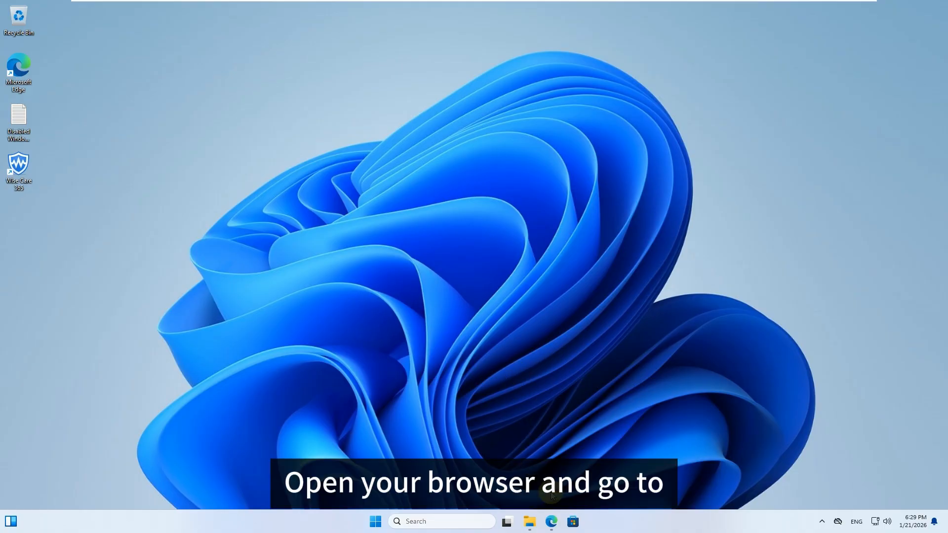
Step: In Microsoft Edge, download the X86 and X64 installers from the latest supported redistributable version table on the Visual C++ Redistributable page
left_click(552, 522)
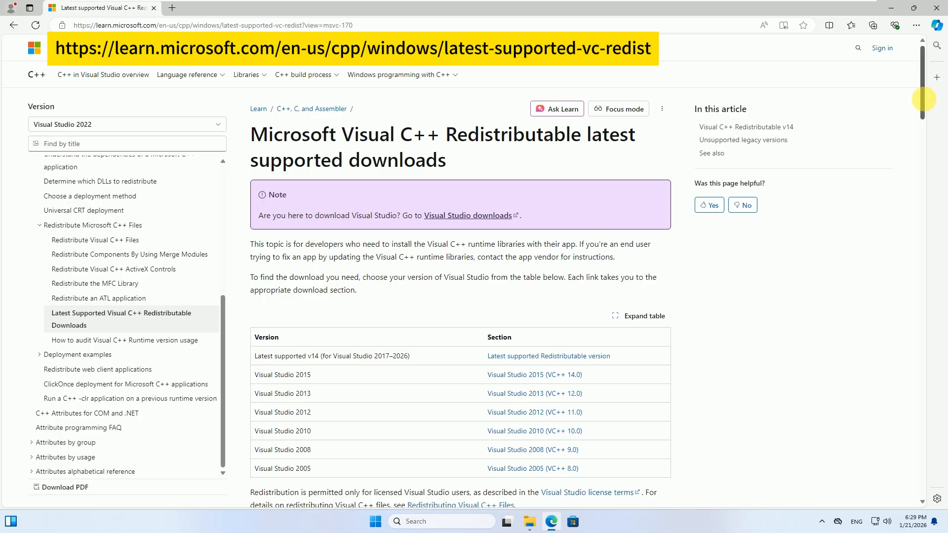
scroll(927, 125, "down", 2)
left_click_drag(927, 124, 925, 206)
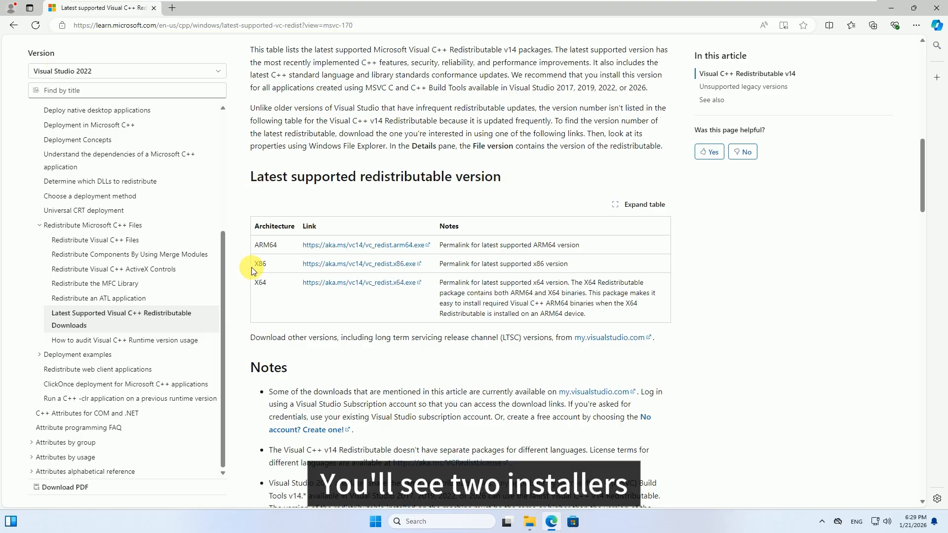
left_click_drag(255, 265, 274, 266)
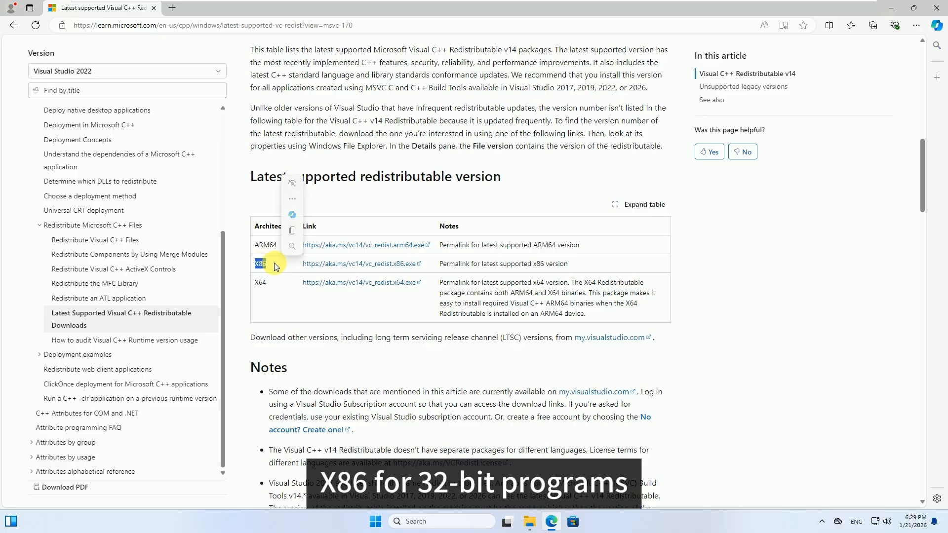
left_click(259, 270)
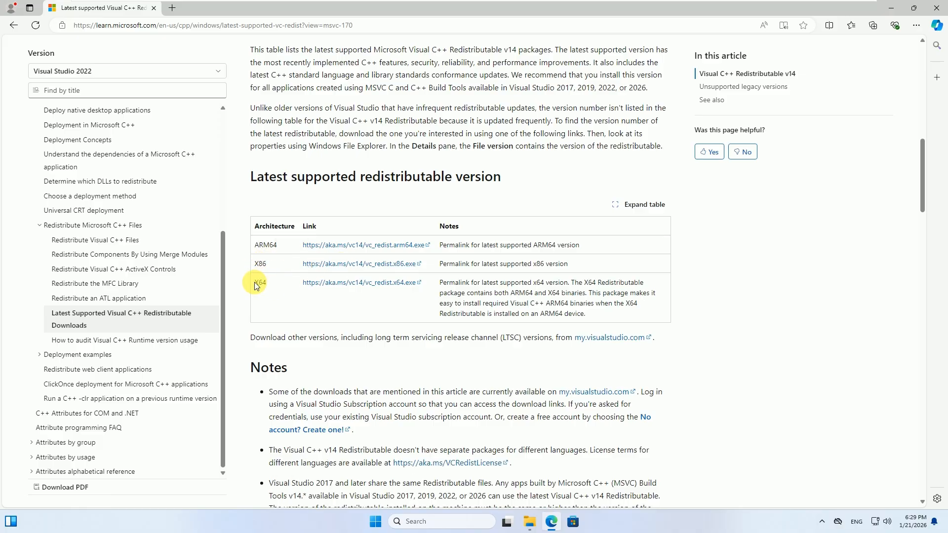
left_click(358, 265)
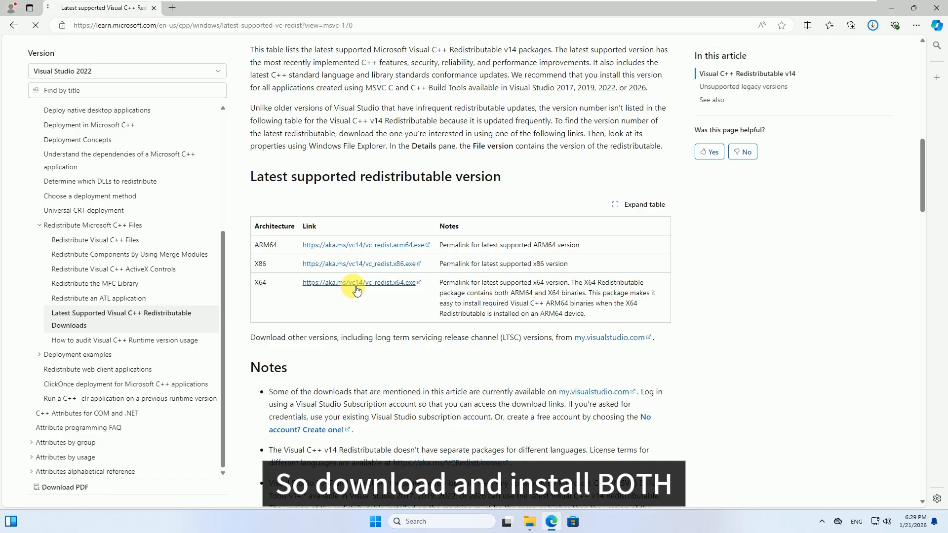
left_click(357, 290)
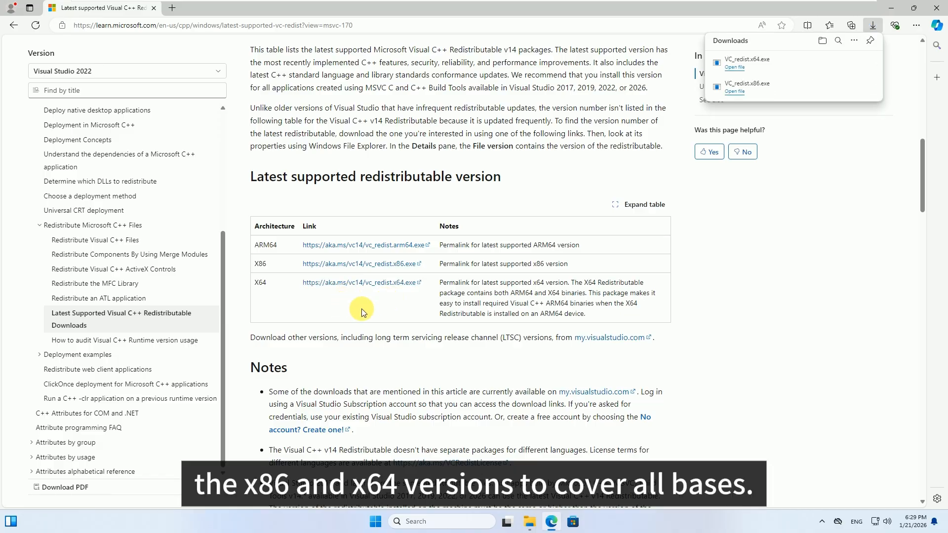
Step: Install the x64 Visual C++ v14 Redistributable from VC_redist.x64 in the Downloads folder, agreeing to the licence terms, and close its setup
left_click(529, 522)
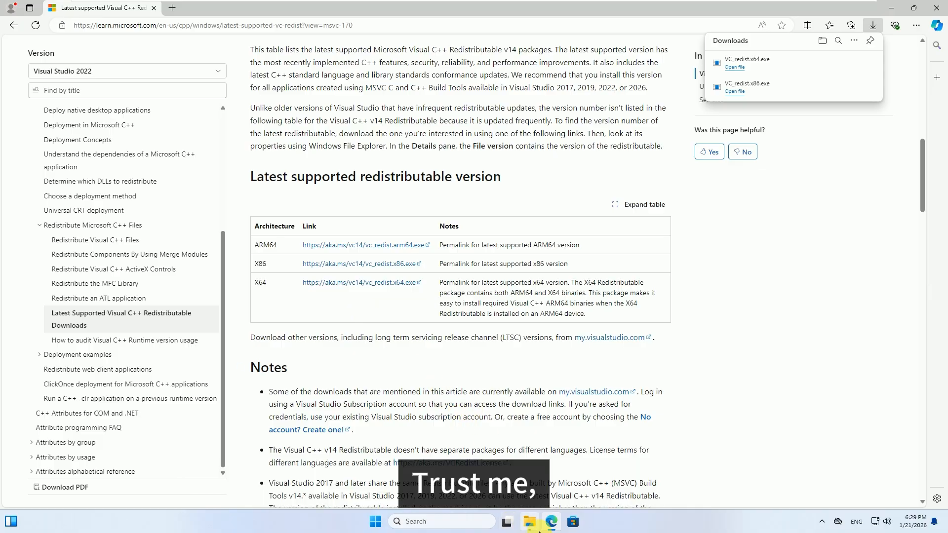
left_click(305, 191)
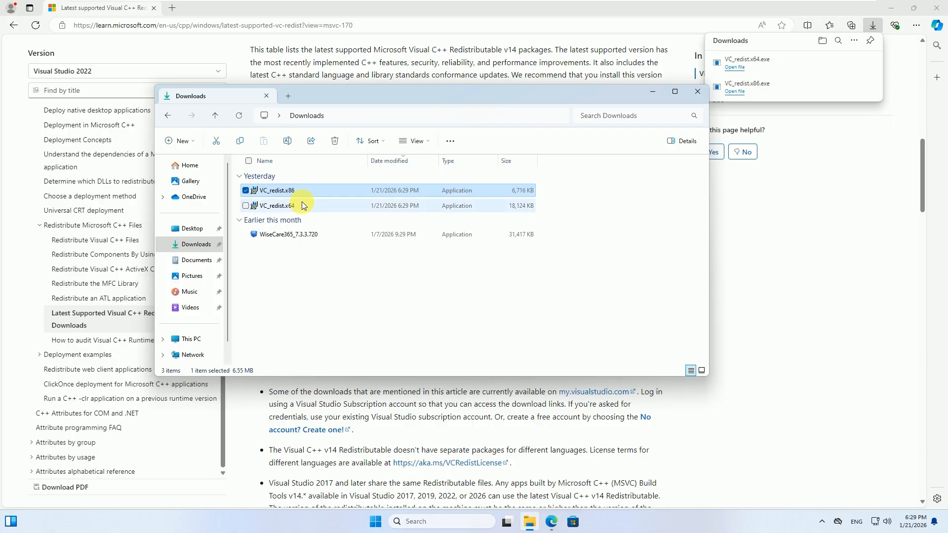
double_click(301, 206)
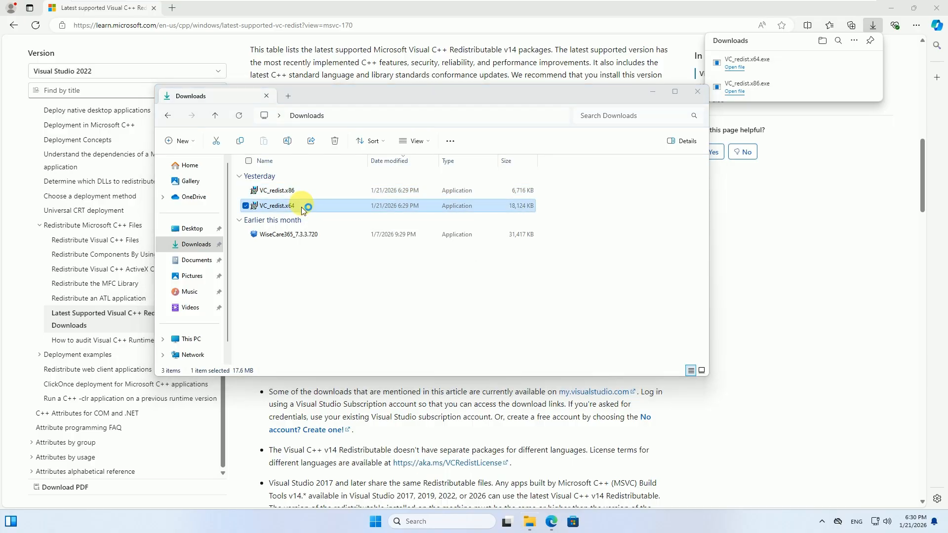
left_click(366, 298)
left_click(517, 314)
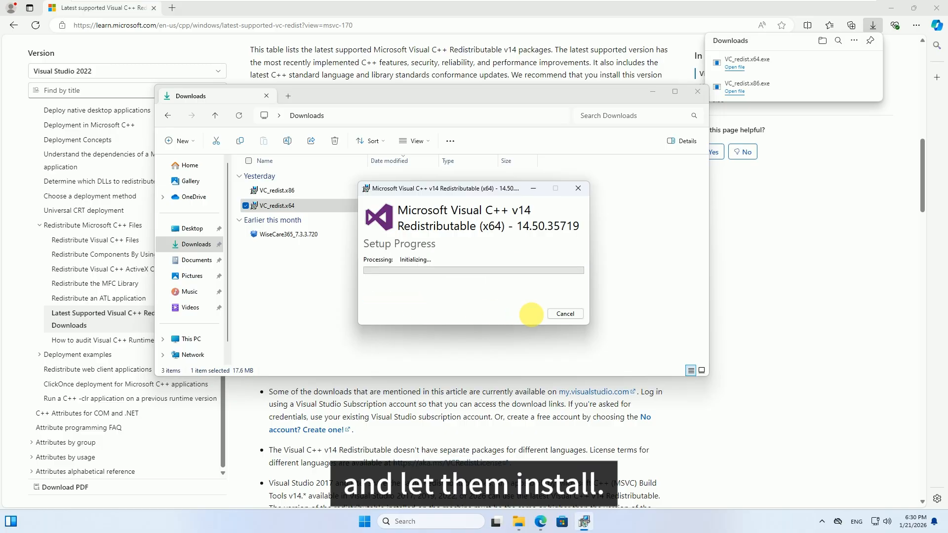
left_click(431, 346)
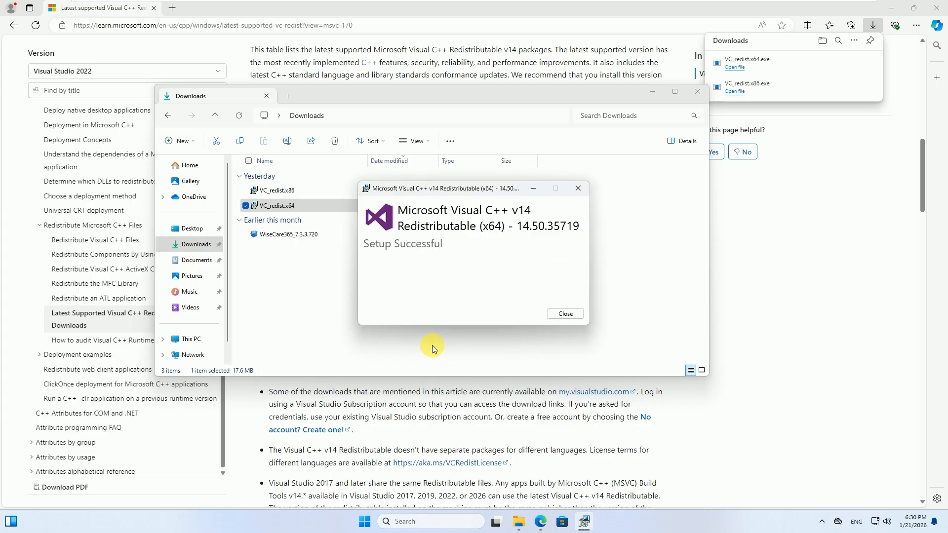
left_click(565, 315)
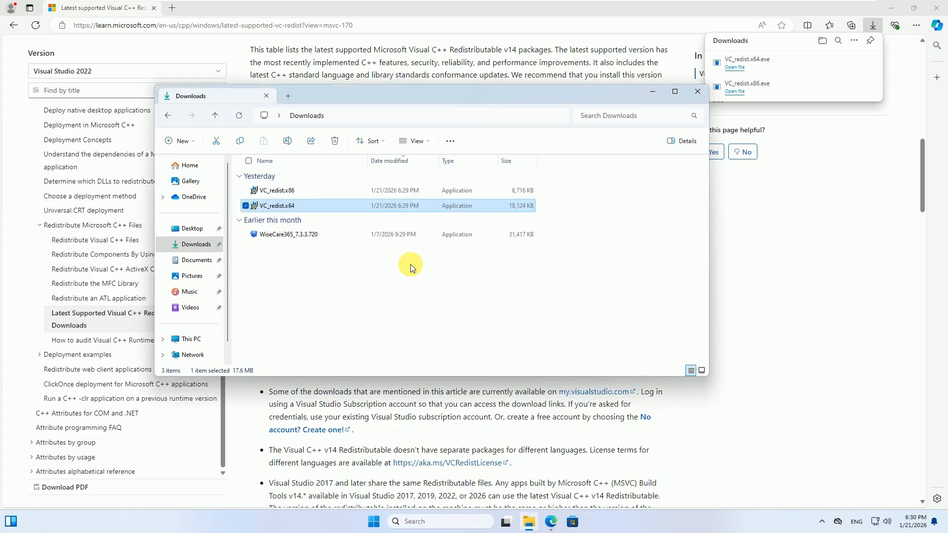
Step: Install the x86 Visual C++ v14 Redistributable from VC_redist.x86, agreeing to the licence terms, and close its setup
left_click(286, 190)
double_click(286, 190)
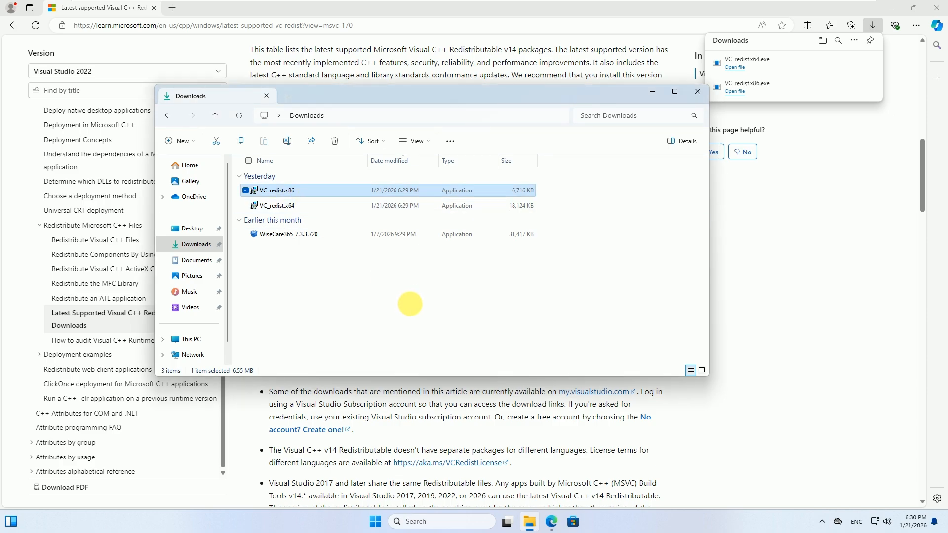
left_click(395, 297)
left_click(526, 315)
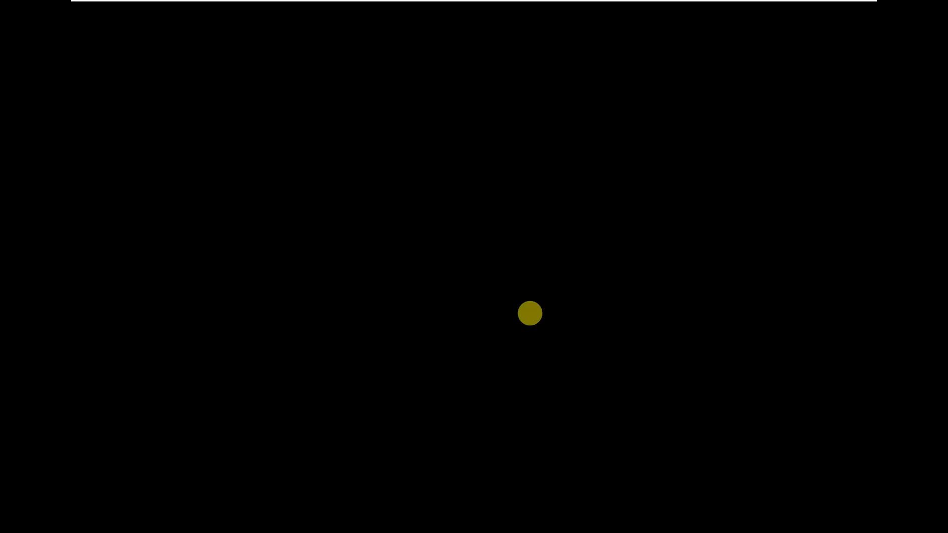
left_click(441, 347)
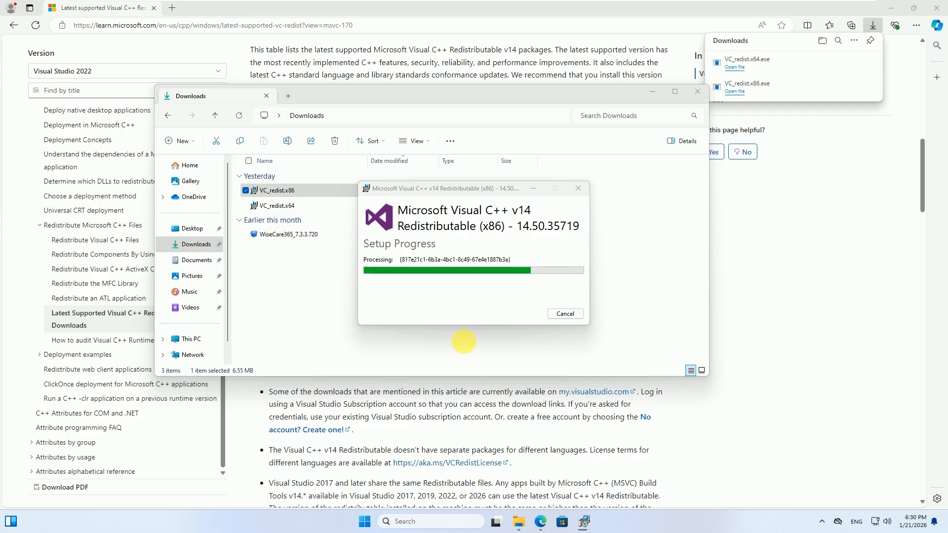
left_click(566, 314)
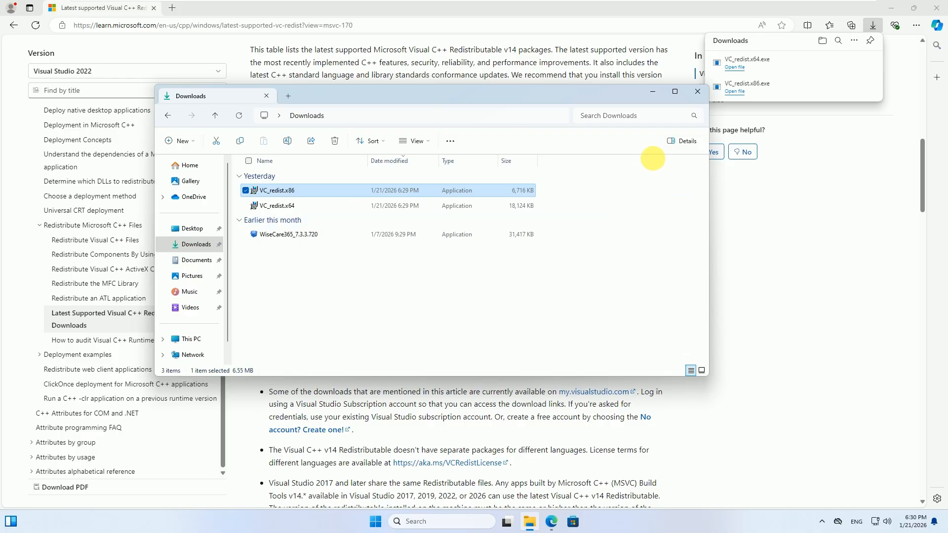
Step: Close the Downloads folder window and the browser to return to the desktop
left_click(697, 91)
left_click(885, 55)
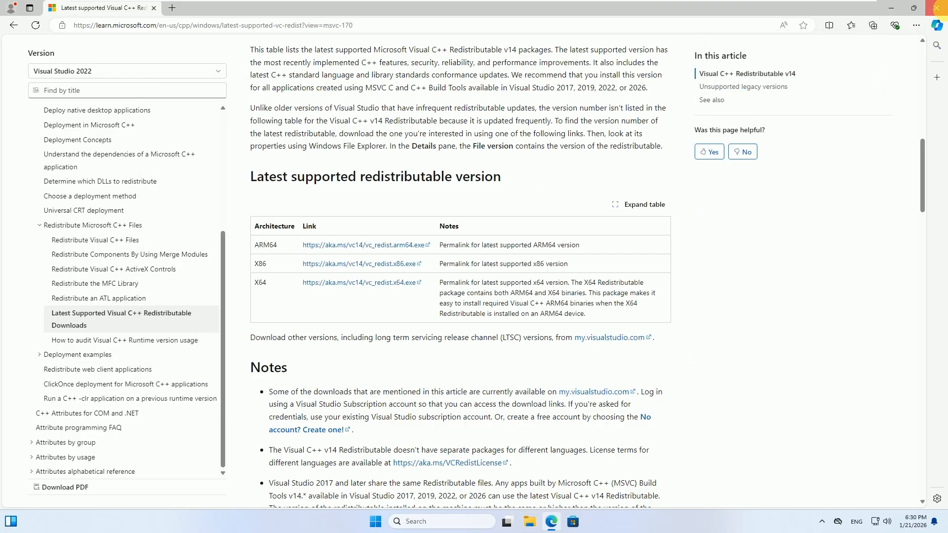
left_click(937, 7)
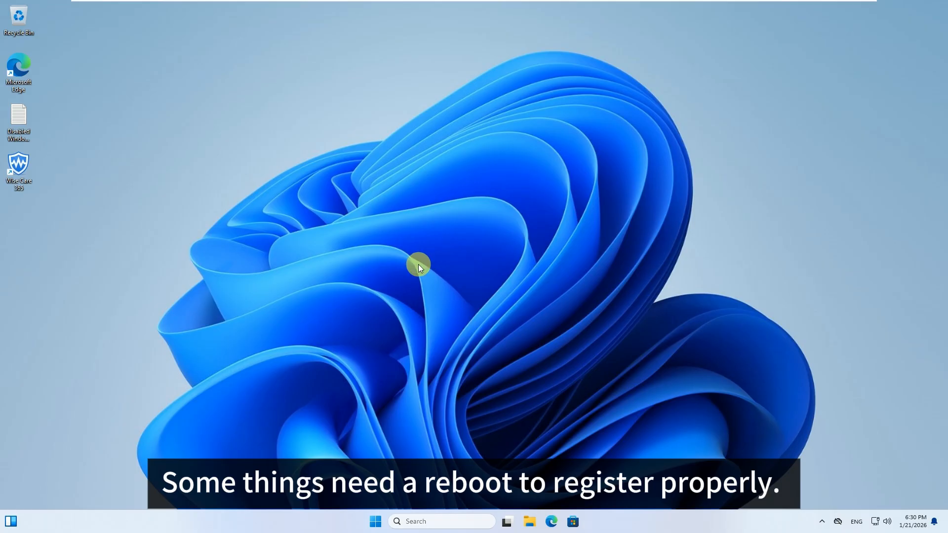
Step: Restart the PC and postpone the Windows setup prompt with the option to be reminded in 3 days
left_click(375, 522)
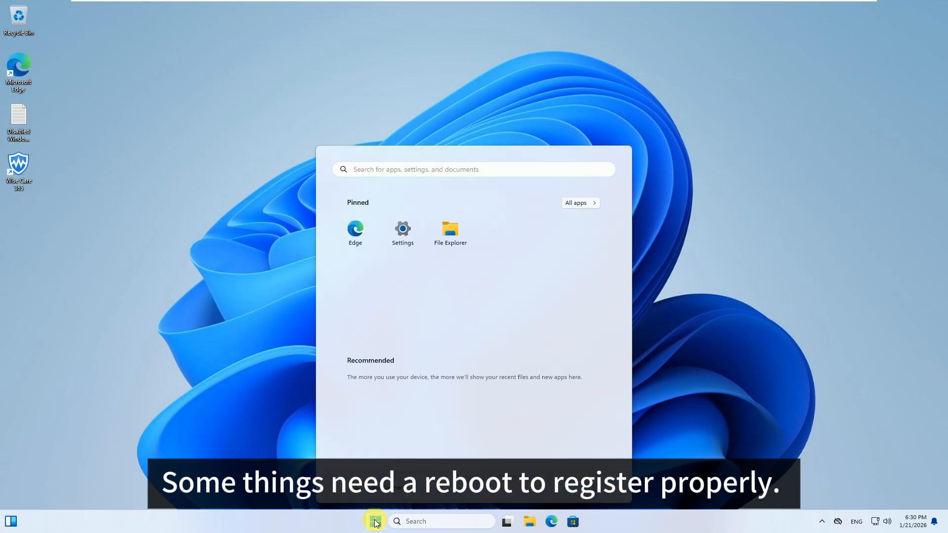
left_click(597, 488)
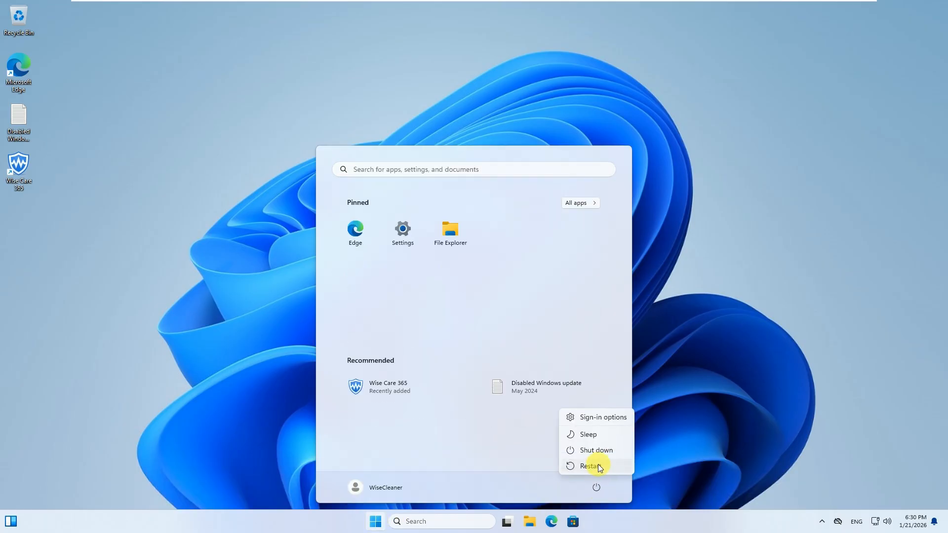
left_click(599, 466)
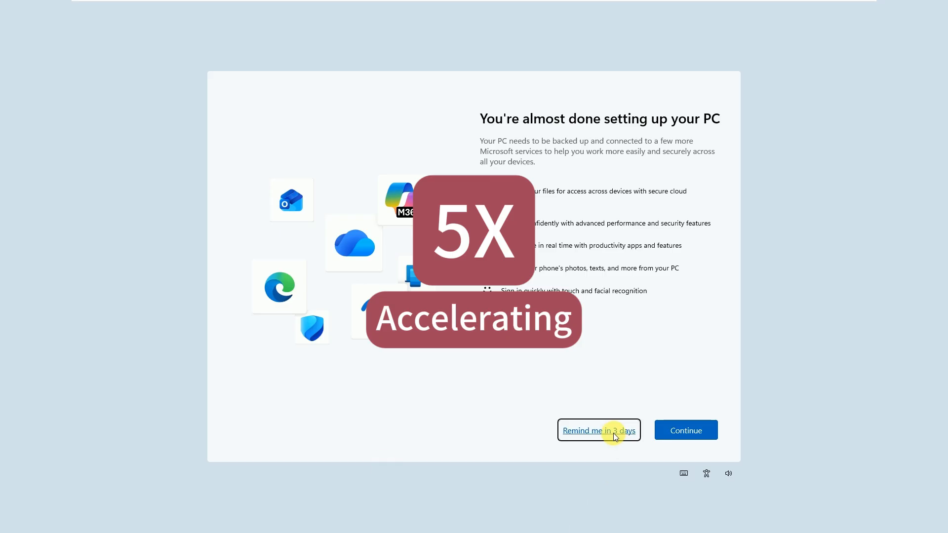
left_click(613, 433)
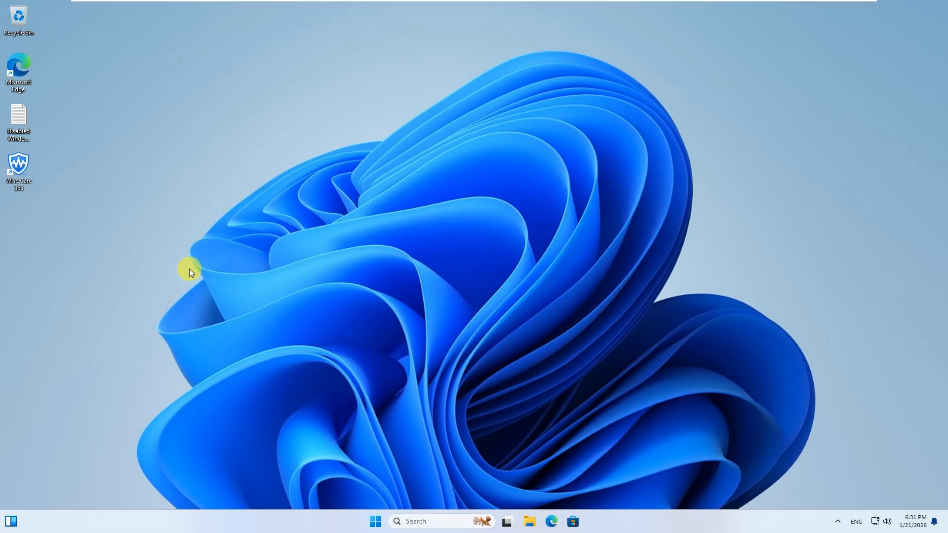
Step: Launch Wise Care 365 from the desktop and allow it to run with elevated permissions
double_click(17, 168)
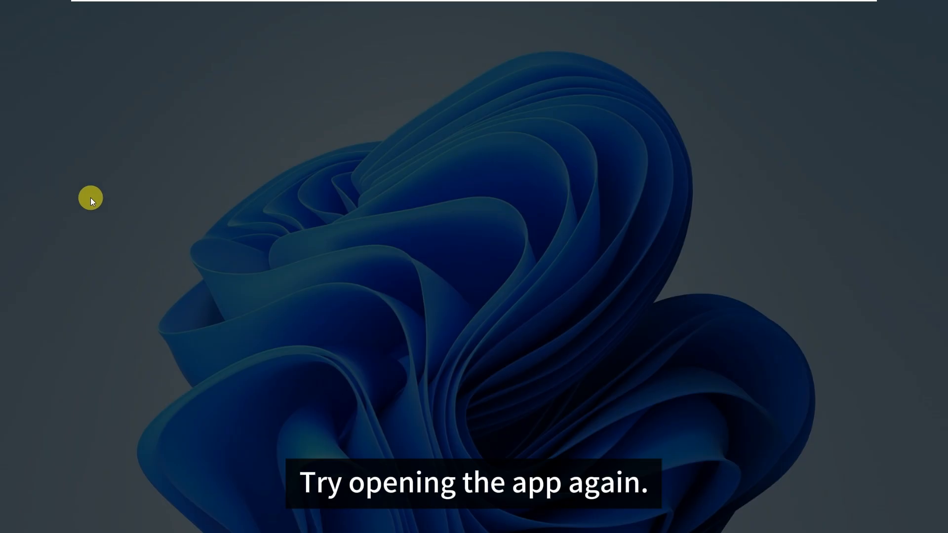
left_click(428, 346)
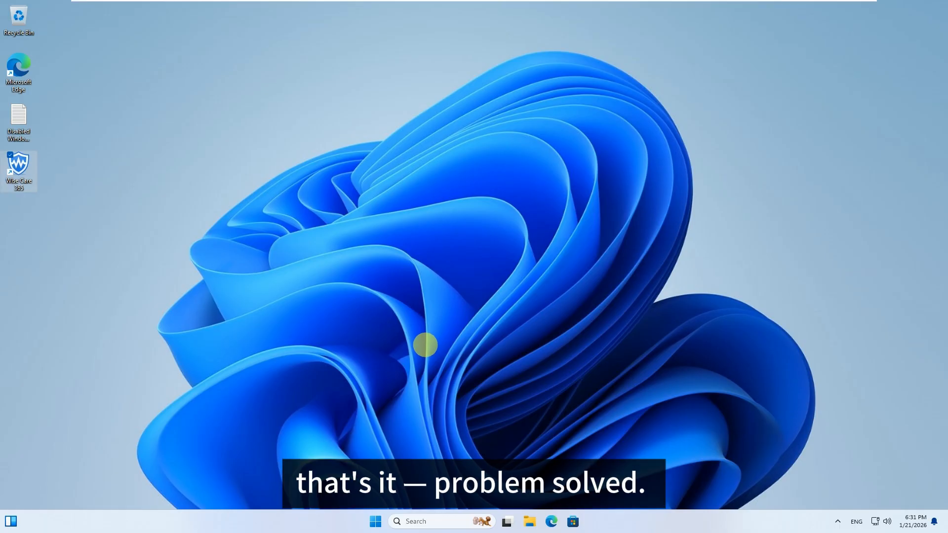